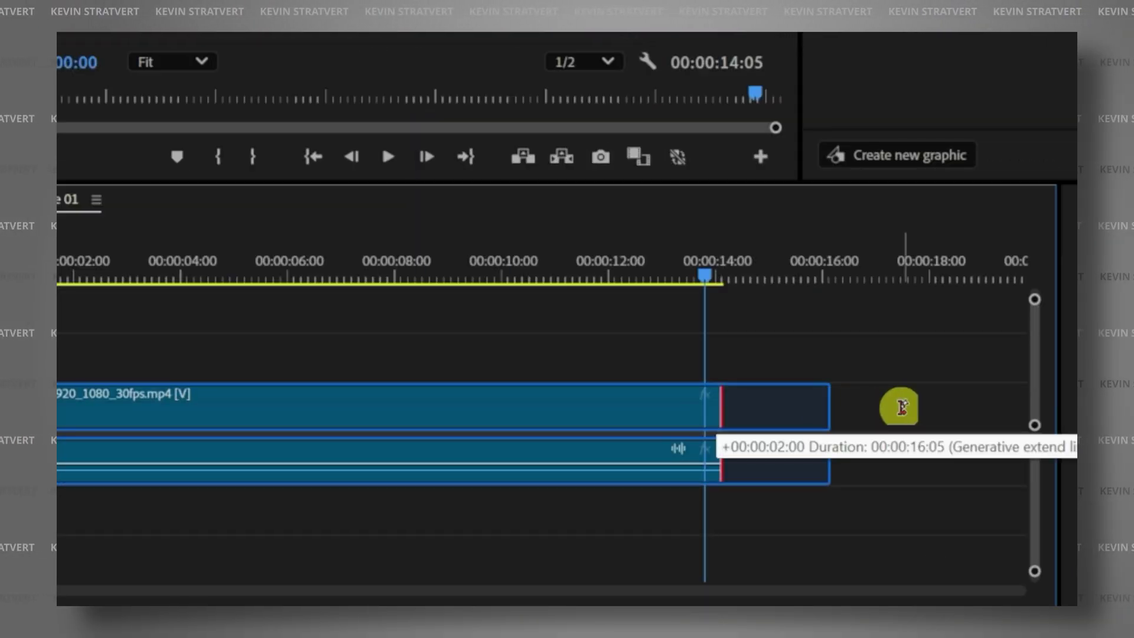
# Extend the jeep clip two seconds with Generative Extend to 16:05 and play it back
pyautogui.moveTo(901, 407); pyautogui.dragTo(904, 409)
pyautogui.press('space')
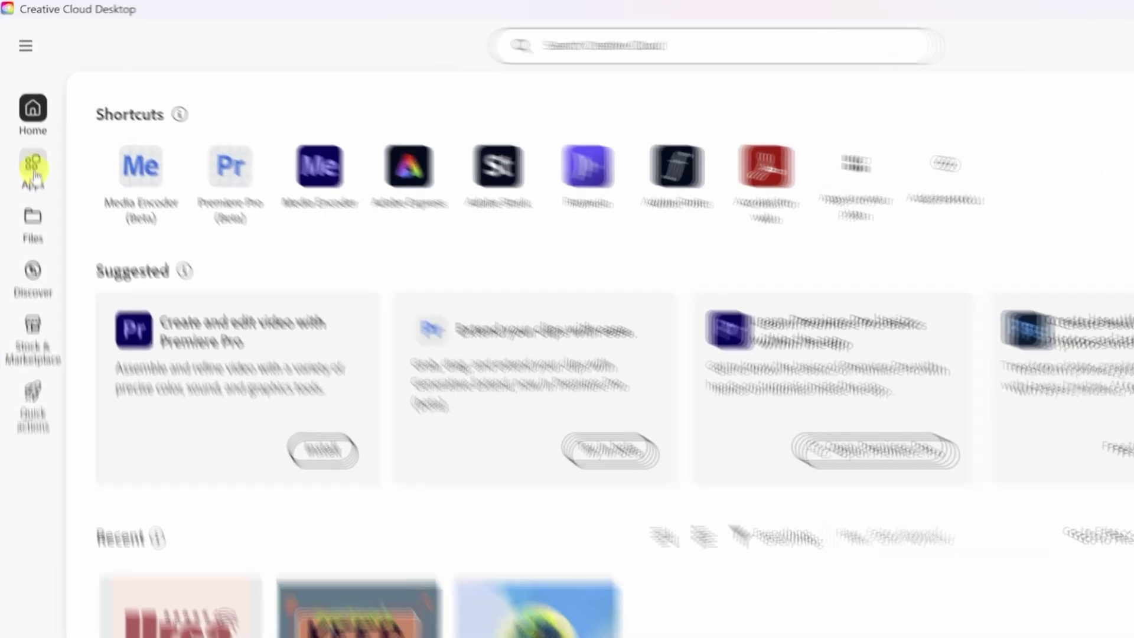
# Filter Creative Cloud's Apps list to Beta apps to reveal Premiere Pro (Beta)
pyautogui.click(28, 135)
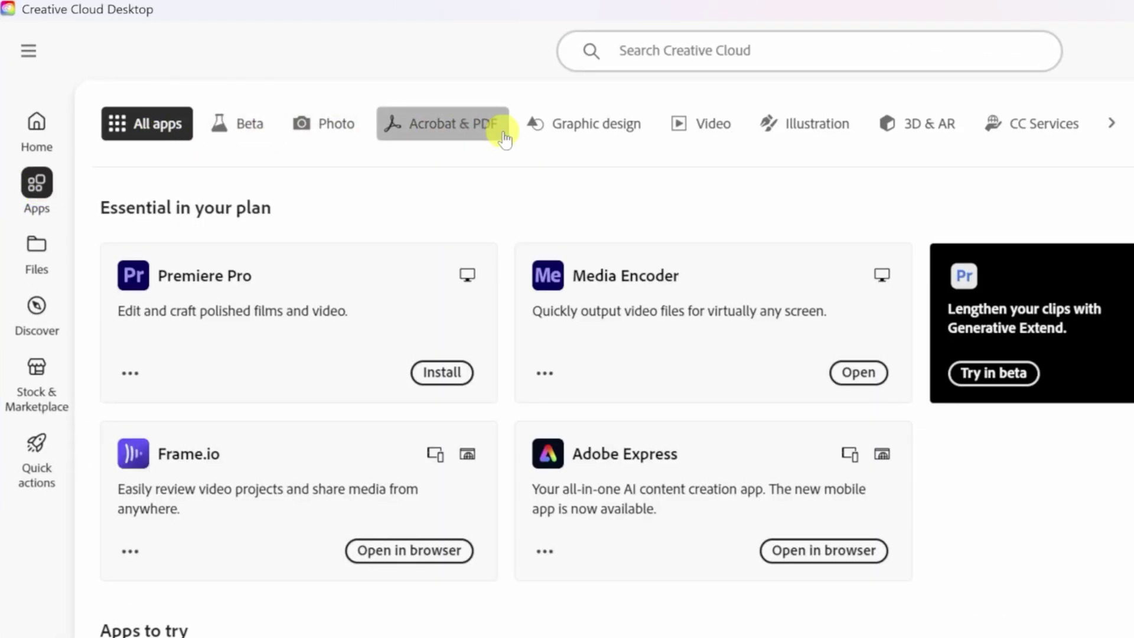
pyautogui.click(243, 140)
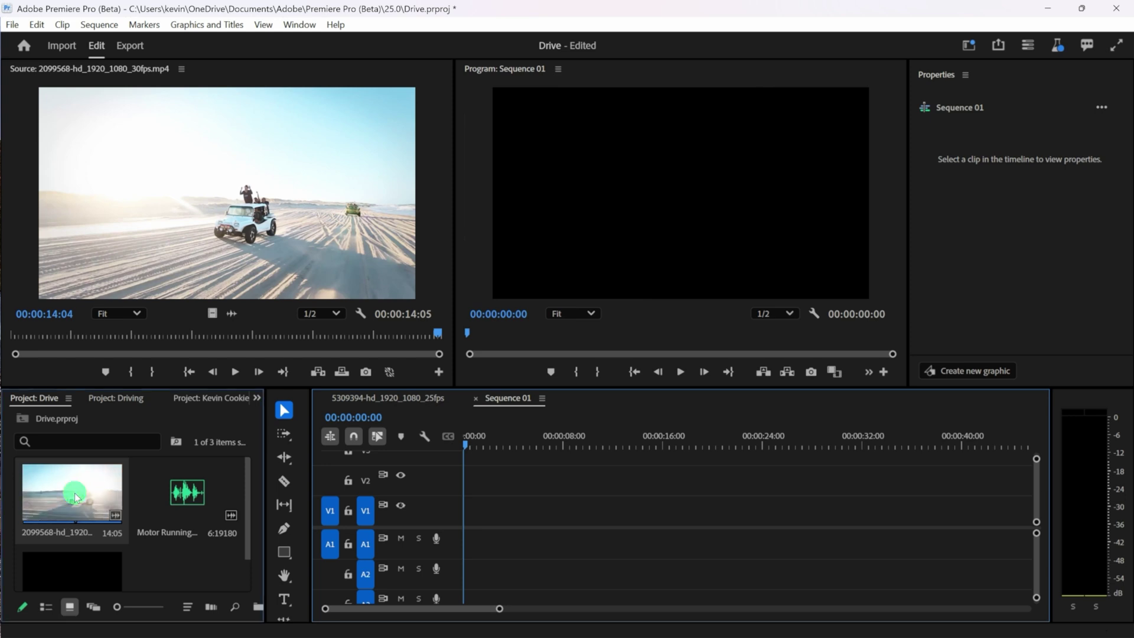
# Place the 14:05 desert jeep clip at the start of Sequence 01 on V1 and A1
pyautogui.moveTo(76, 497)
pyautogui.mouseDown()
pyautogui.moveTo(477, 521)
pyautogui.moveTo(468, 518)
pyautogui.mouseUp()
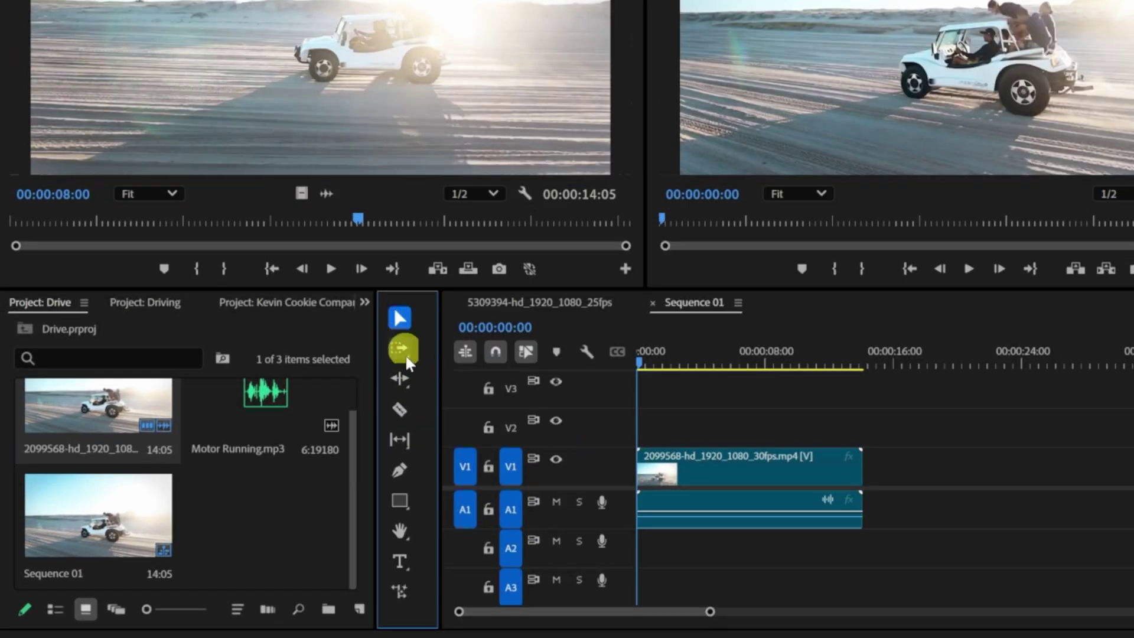
# Lengthen the jeep clip's end with Generative Extend frames to 16:05
pyautogui.click(401, 601)
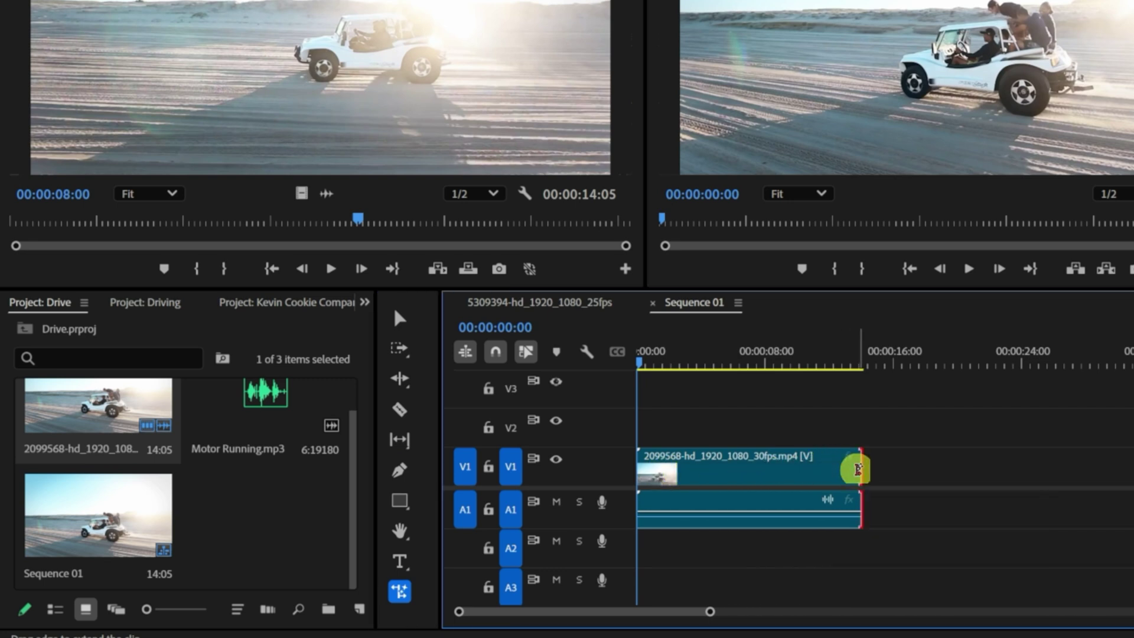
pyautogui.moveTo(857, 469); pyautogui.dragTo(880, 469)
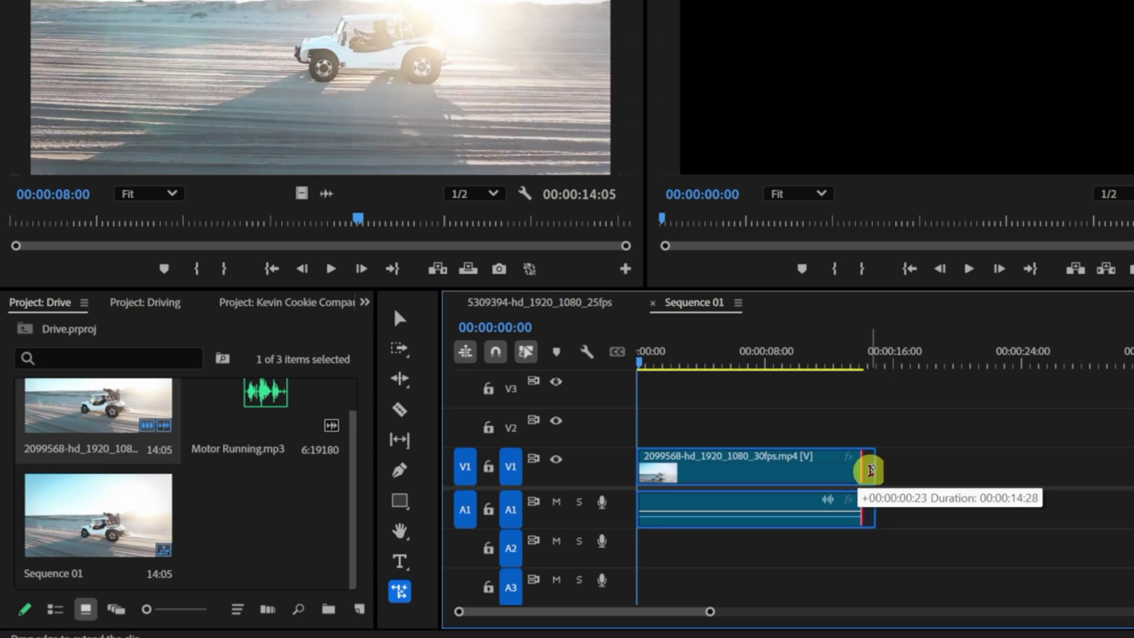
pyautogui.moveTo(880, 470); pyautogui.dragTo(923, 476)
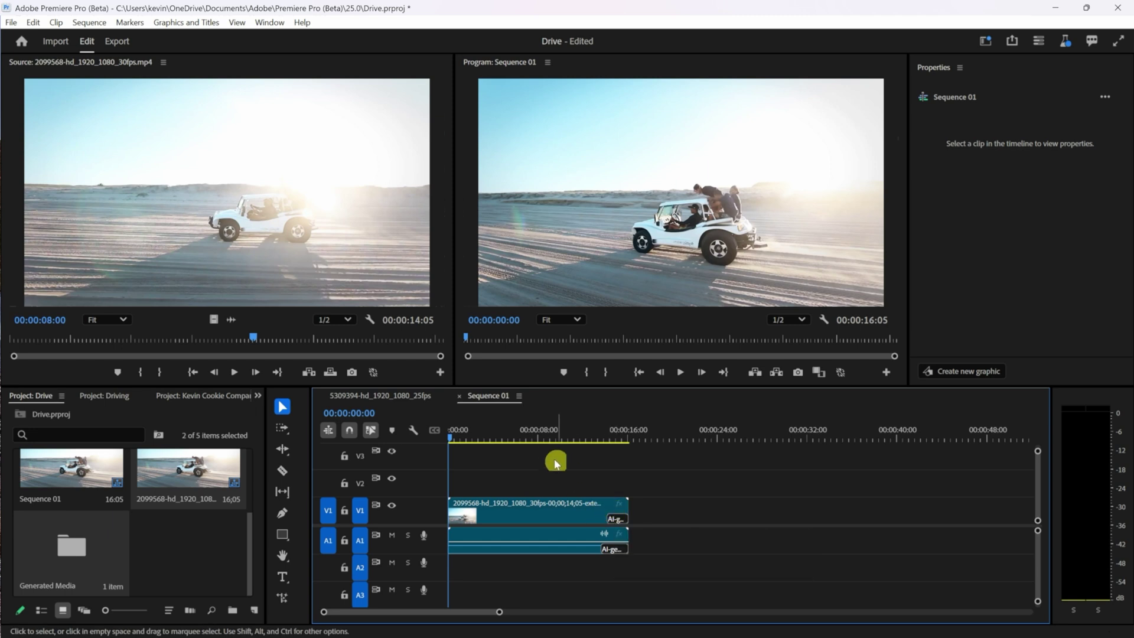
pyautogui.click(542, 437)
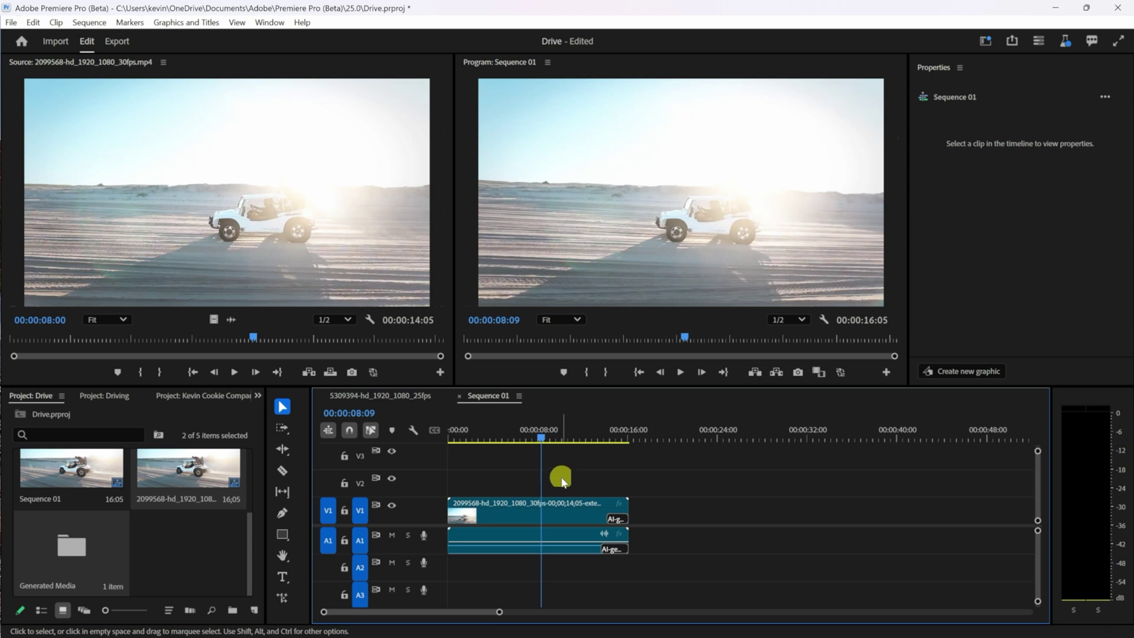
pyautogui.press('space')
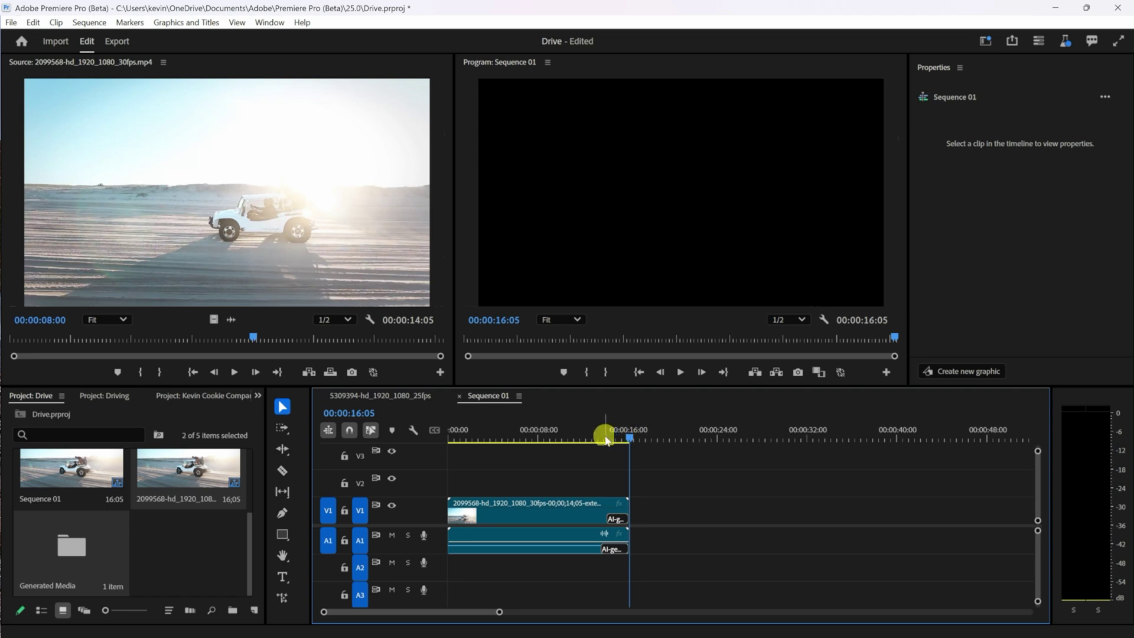
pyautogui.click(608, 437)
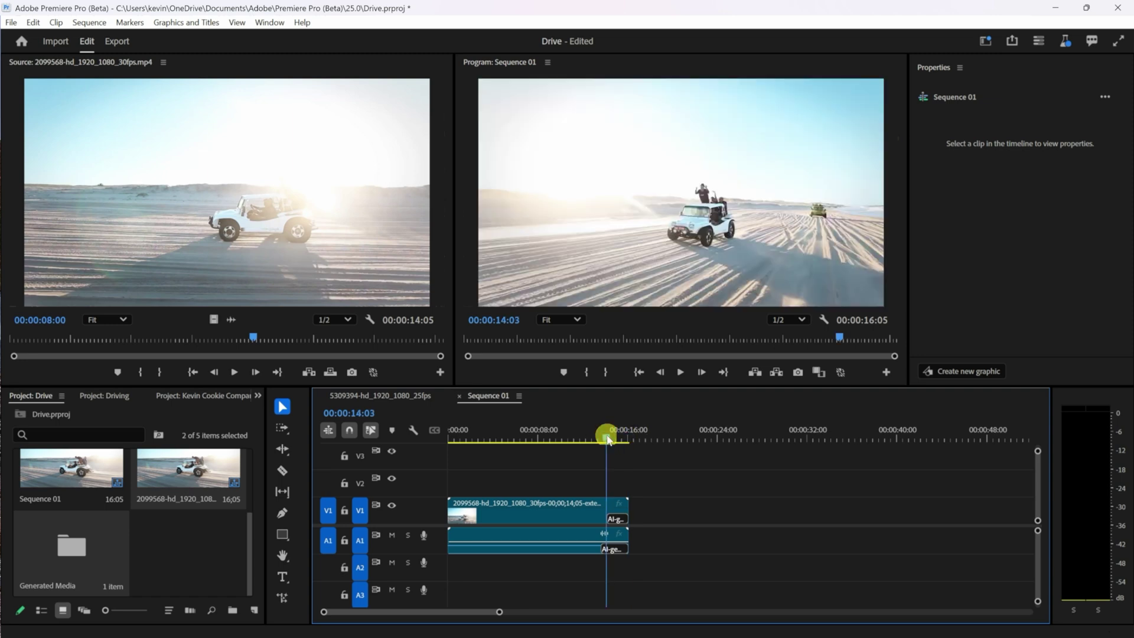
pyautogui.press('space')
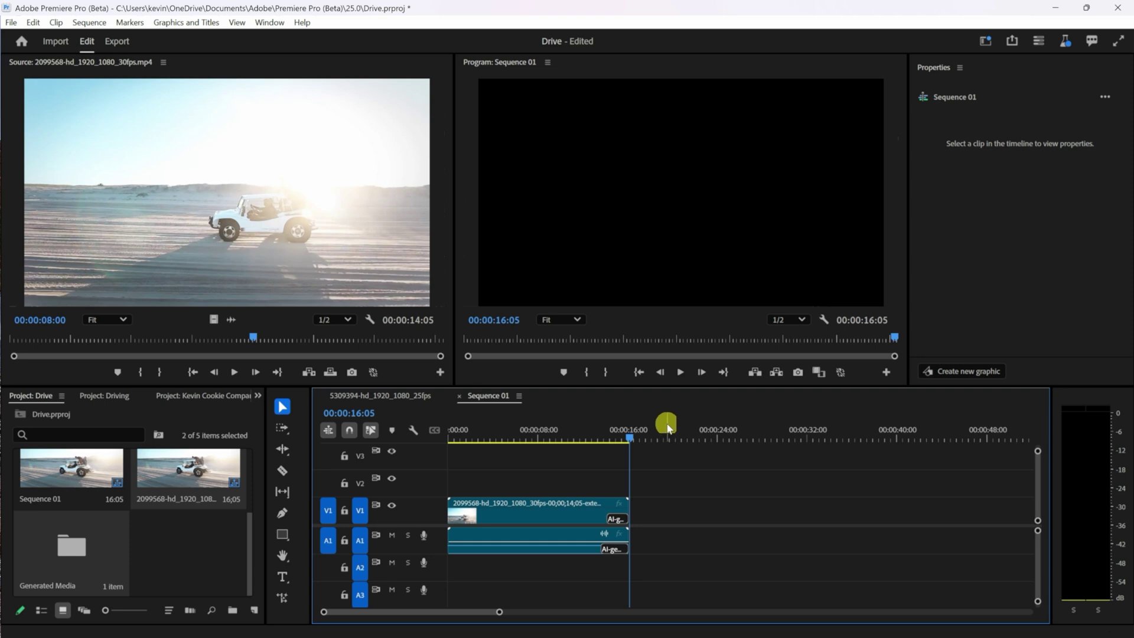
pyautogui.press('Left')
pyautogui.press('Left')
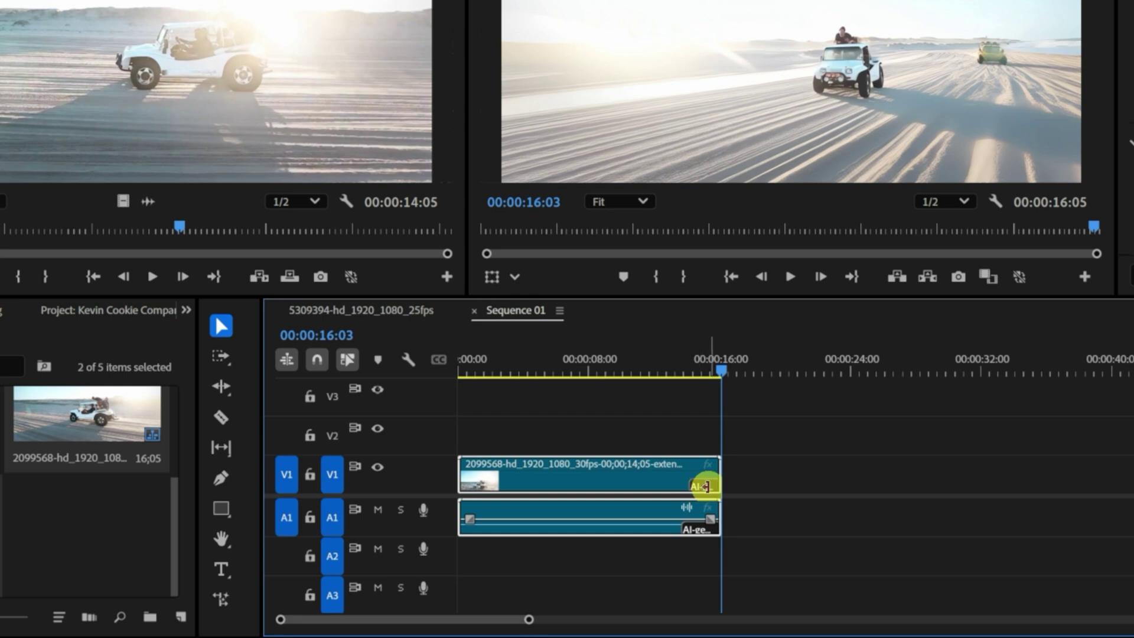
pyautogui.moveTo(529, 621); pyautogui.dragTo(458, 623)
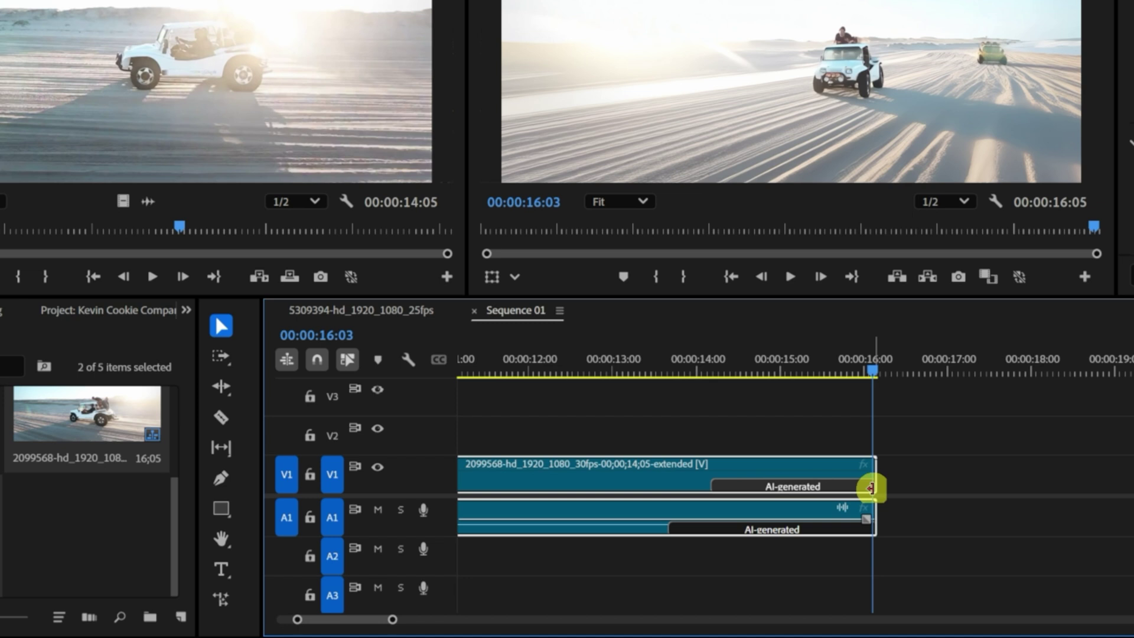
pyautogui.rightClick(838, 489)
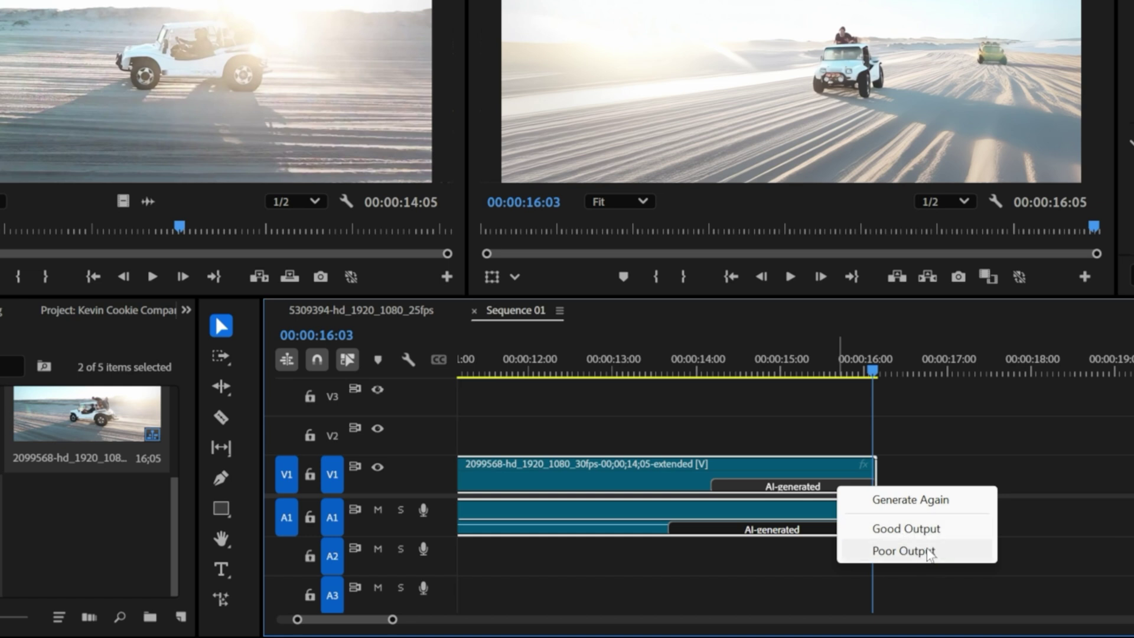
pyautogui.moveTo(878, 372); pyautogui.dragTo(871, 343)
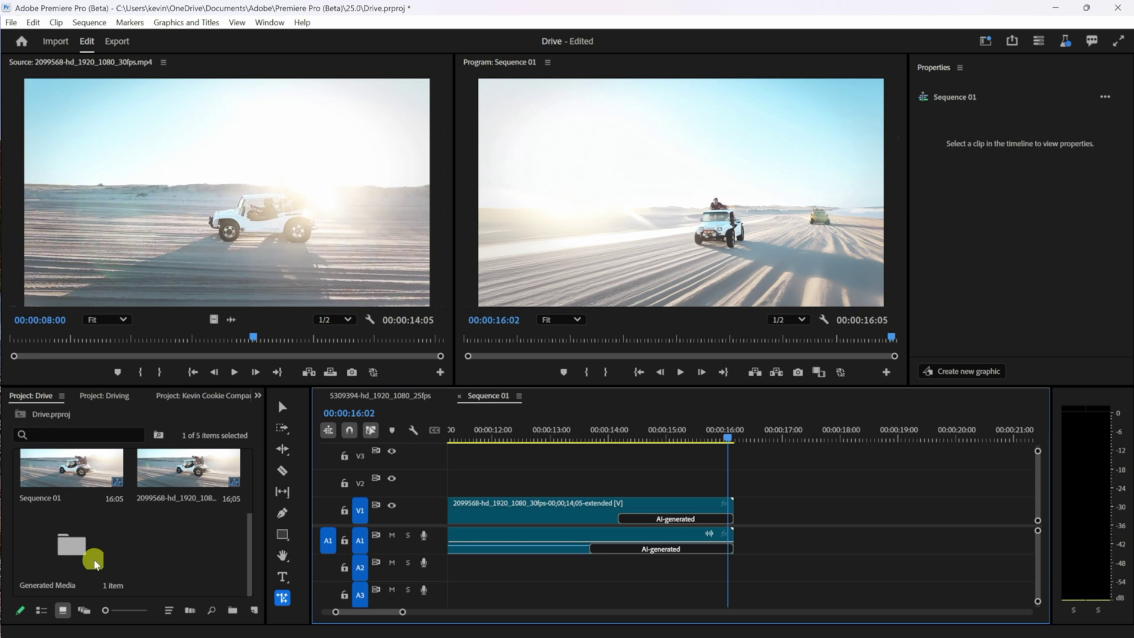
# Add Motor Running.mp3 from the bin to track A2 at the sequence start
pyautogui.doubleClick(95, 564)
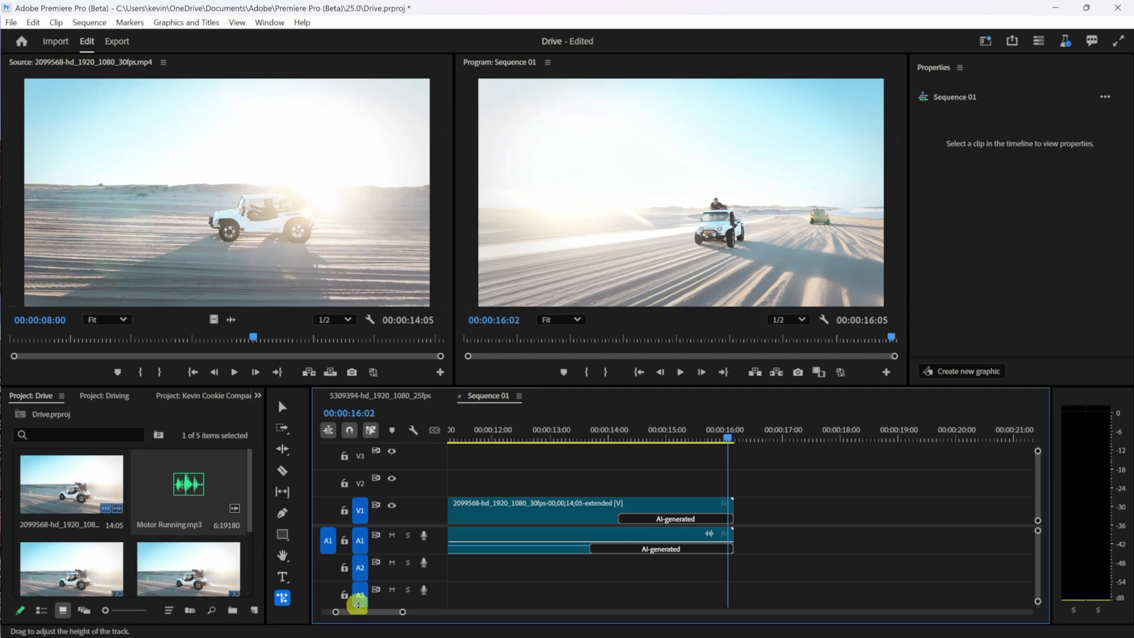
pyautogui.moveTo(368, 612)
pyautogui.mouseDown()
pyautogui.moveTo(345, 613)
pyautogui.moveTo(422, 611)
pyautogui.mouseUp()
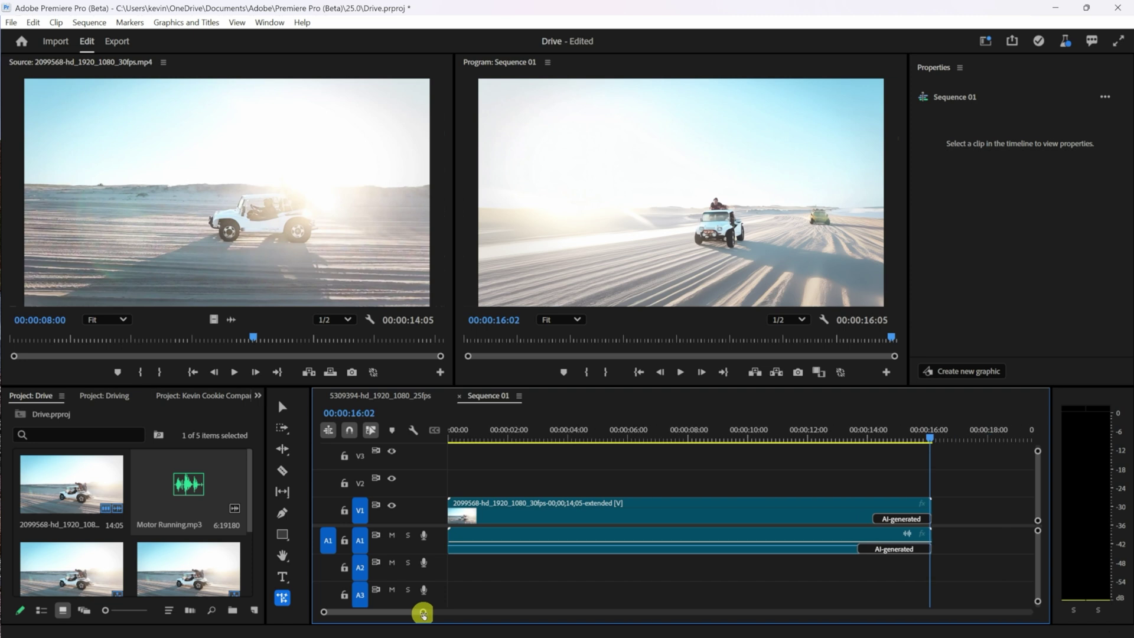
pyautogui.moveTo(188, 486); pyautogui.dragTo(443, 571)
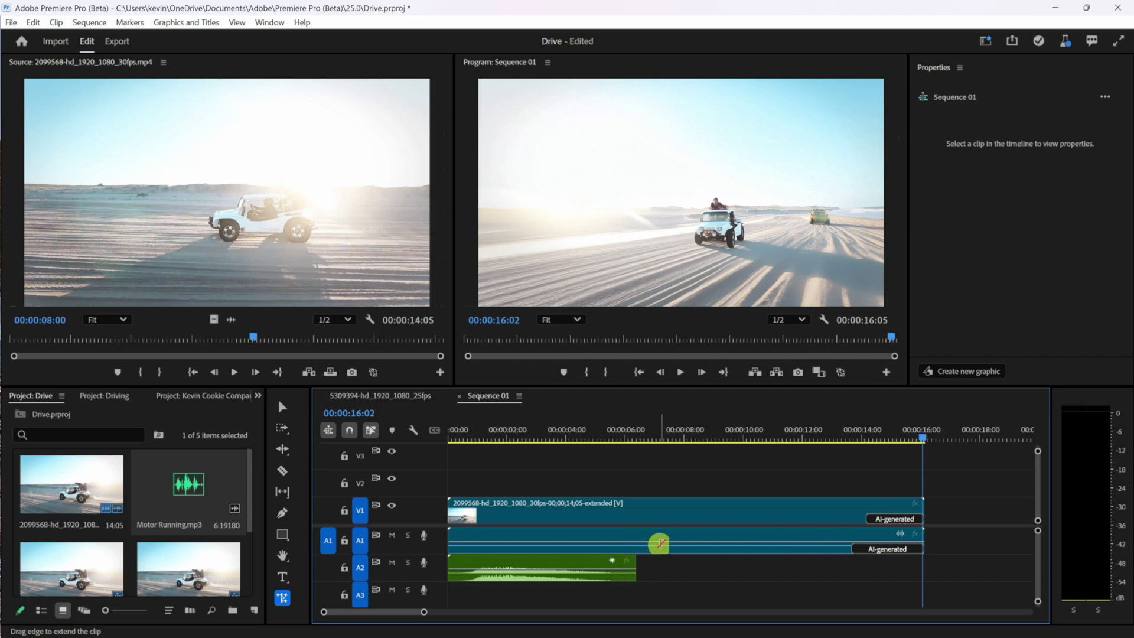
pyautogui.click(449, 430)
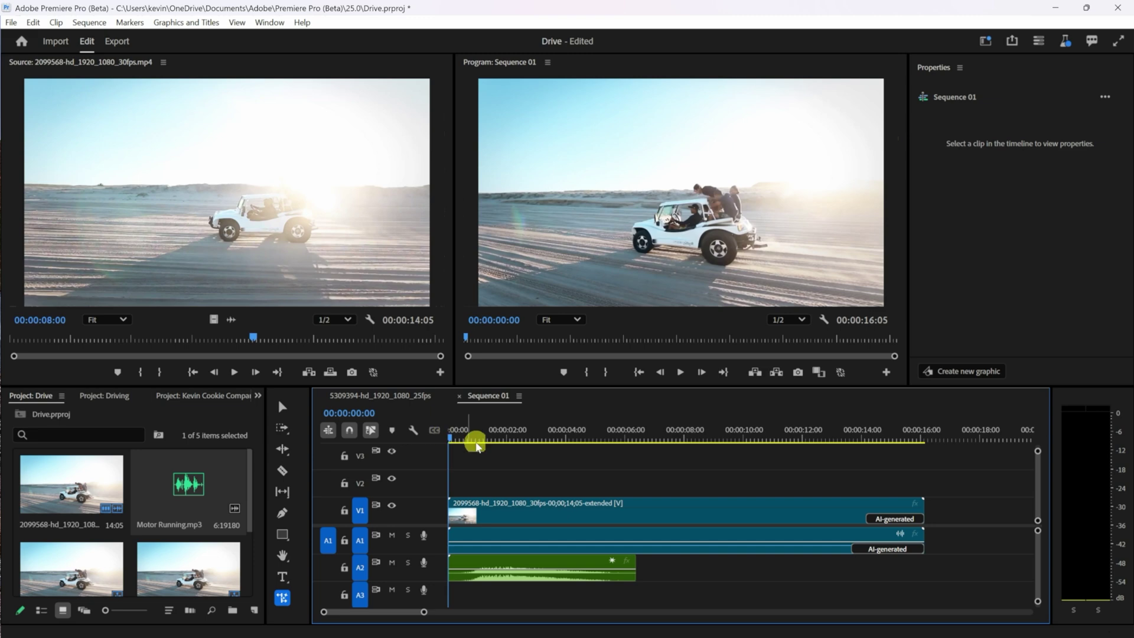
pyautogui.press('space')
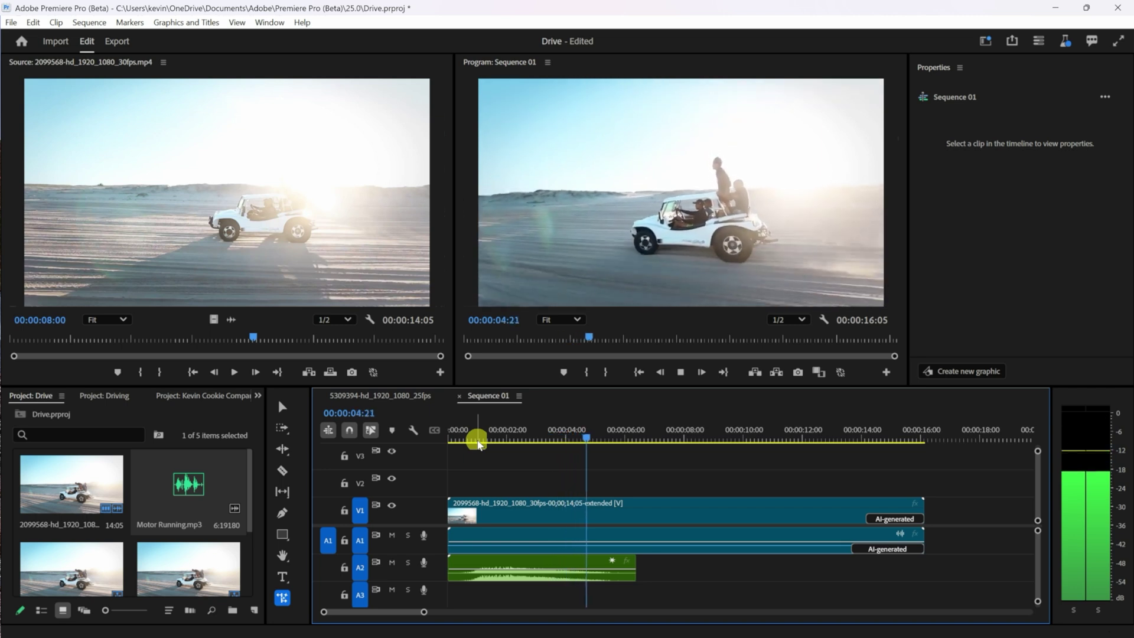
pyautogui.press('space')
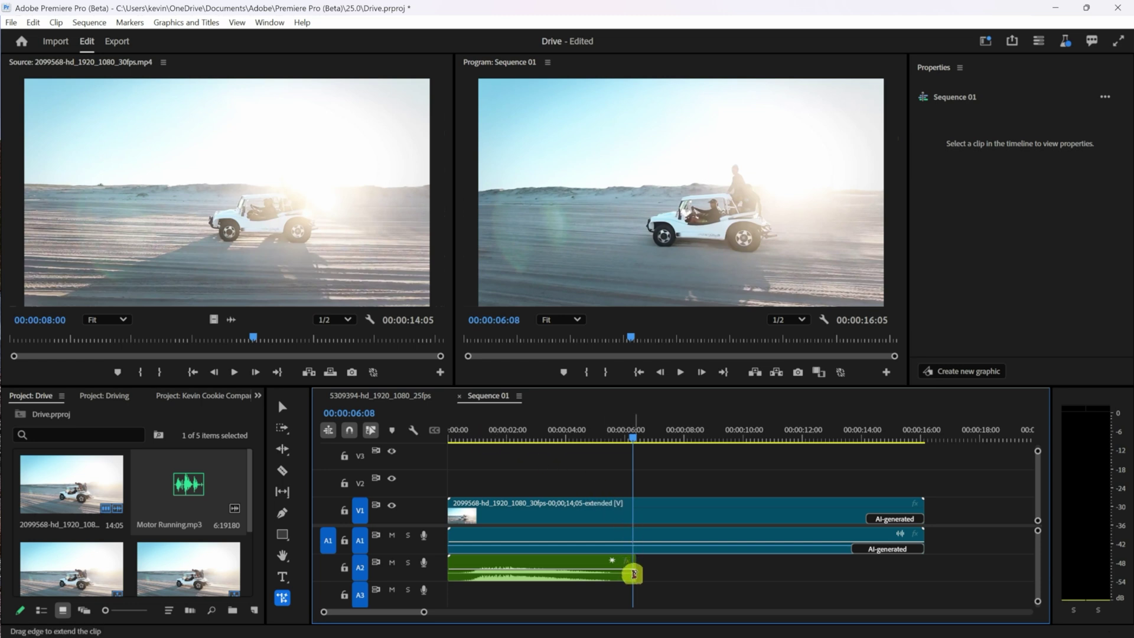
# Trim the end of the Motor Running clip on A2 shorter with the Selection tool
pyautogui.click(282, 406)
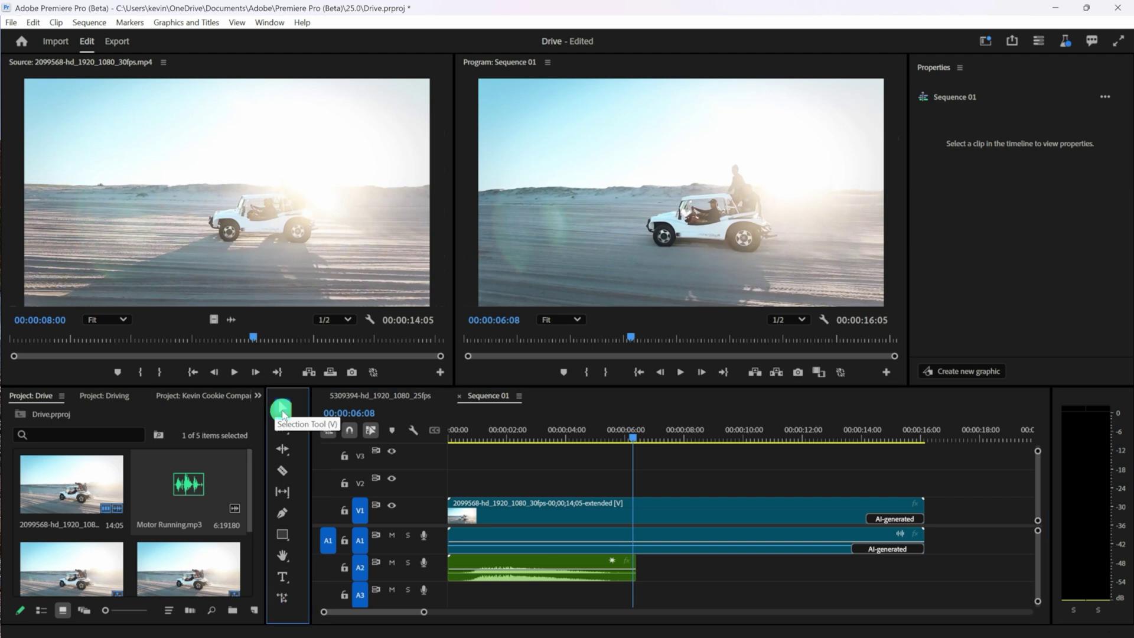
pyautogui.moveTo(631, 568); pyautogui.dragTo(545, 563)
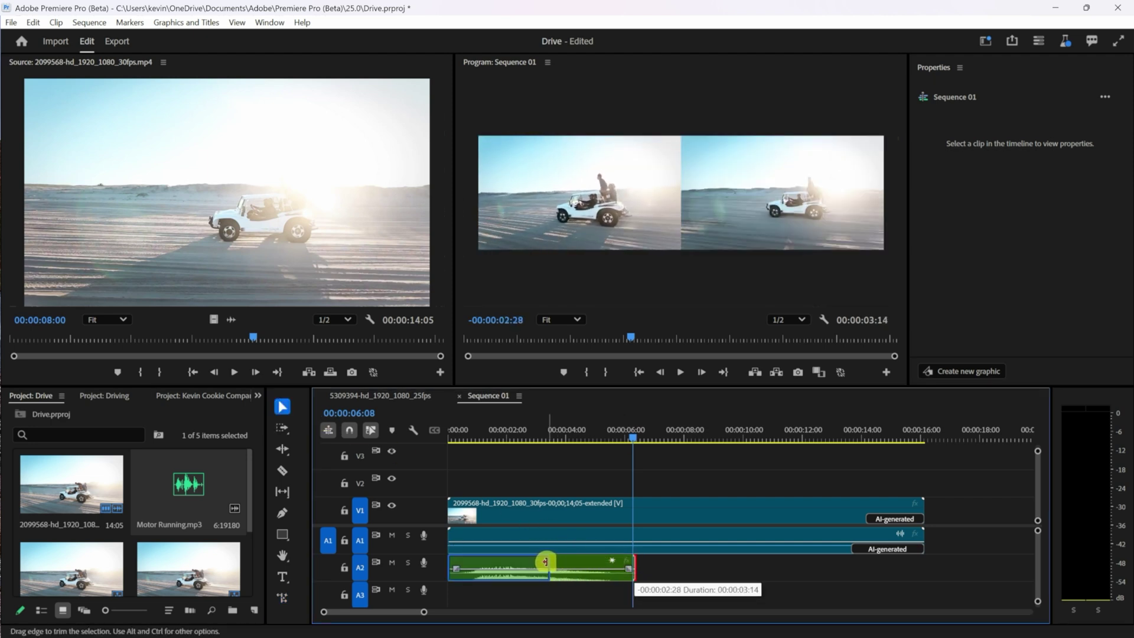
pyautogui.moveTo(545, 562); pyautogui.dragTo(545, 562)
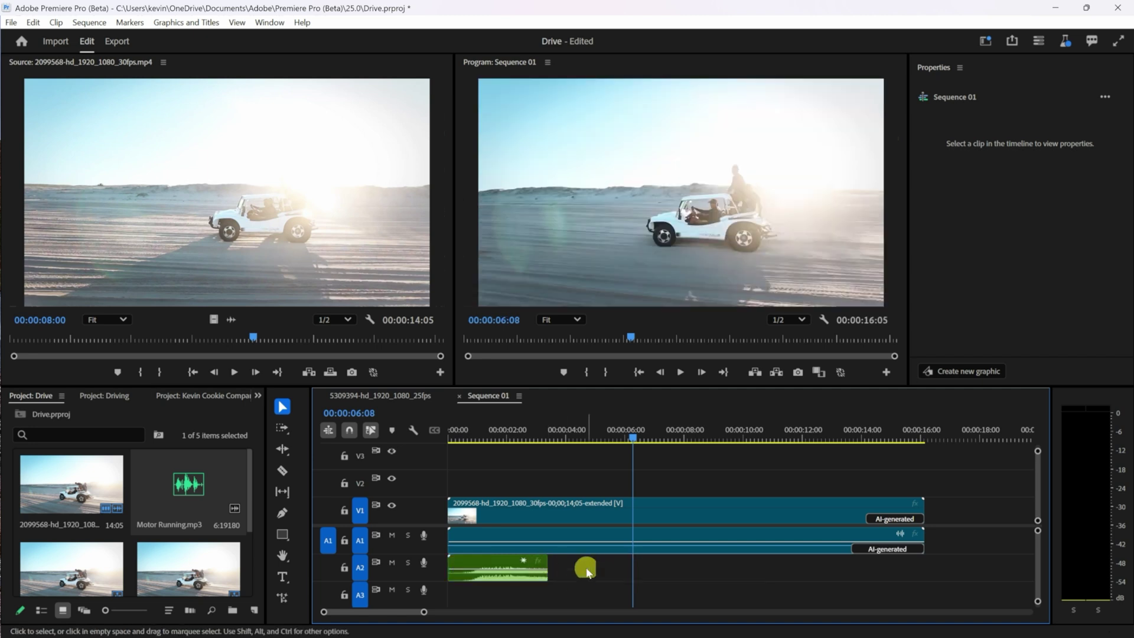
# Extend the Motor Running clip with generated audio to the 13:12 limit
pyautogui.click(281, 602)
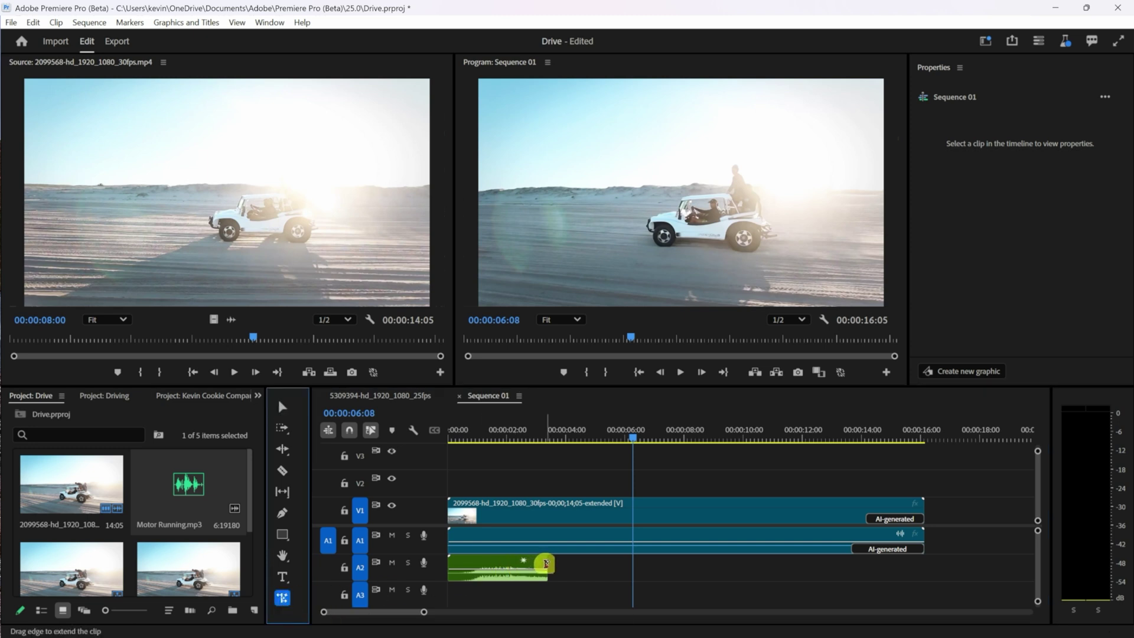
pyautogui.moveTo(545, 564); pyautogui.dragTo(900, 570)
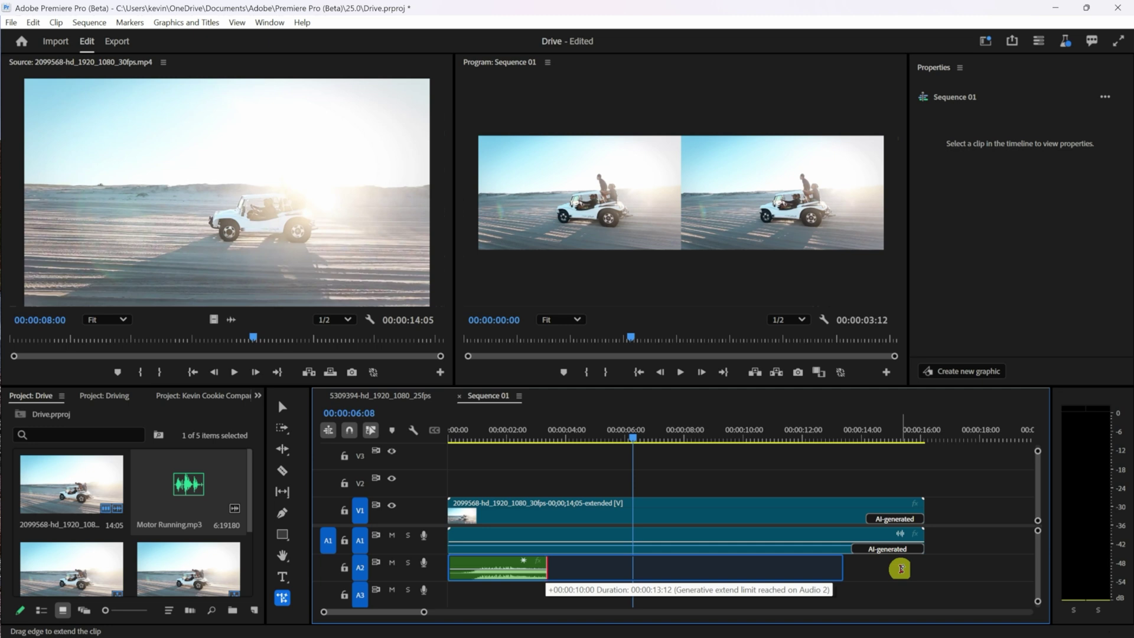
pyautogui.moveTo(900, 569); pyautogui.dragTo(901, 573)
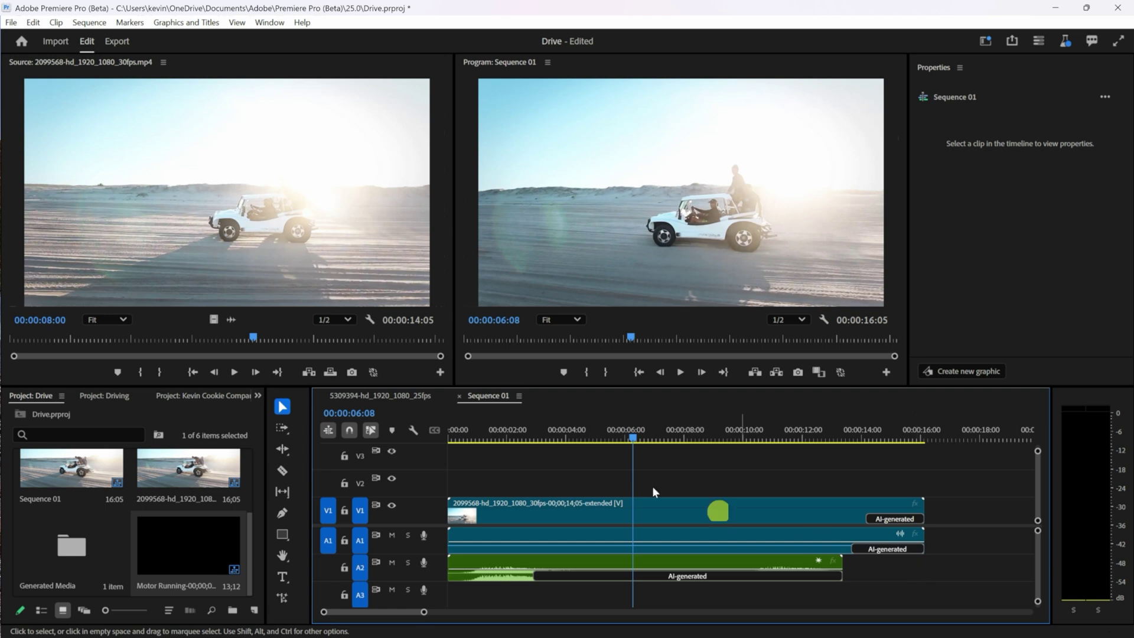
pyautogui.click(502, 434)
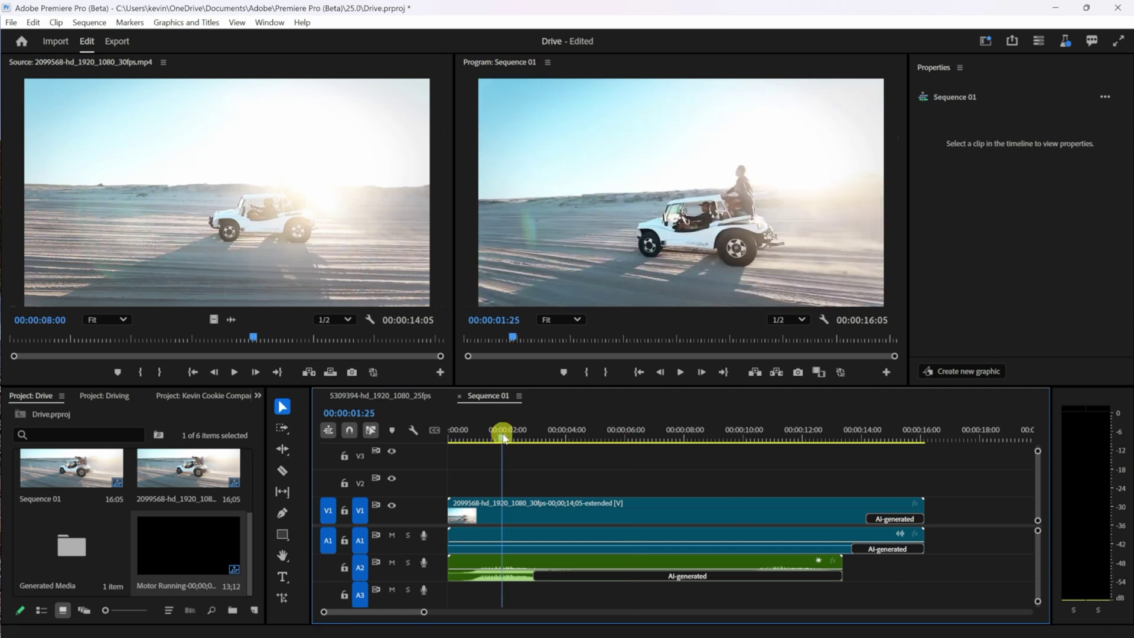
pyautogui.press('space')
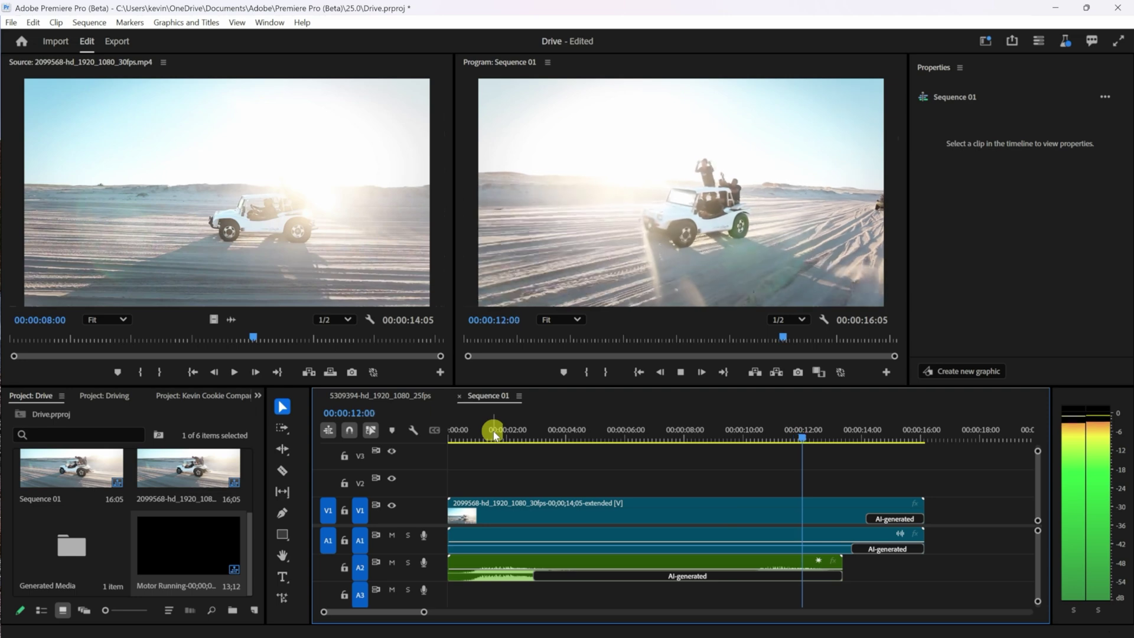
pyautogui.press('space')
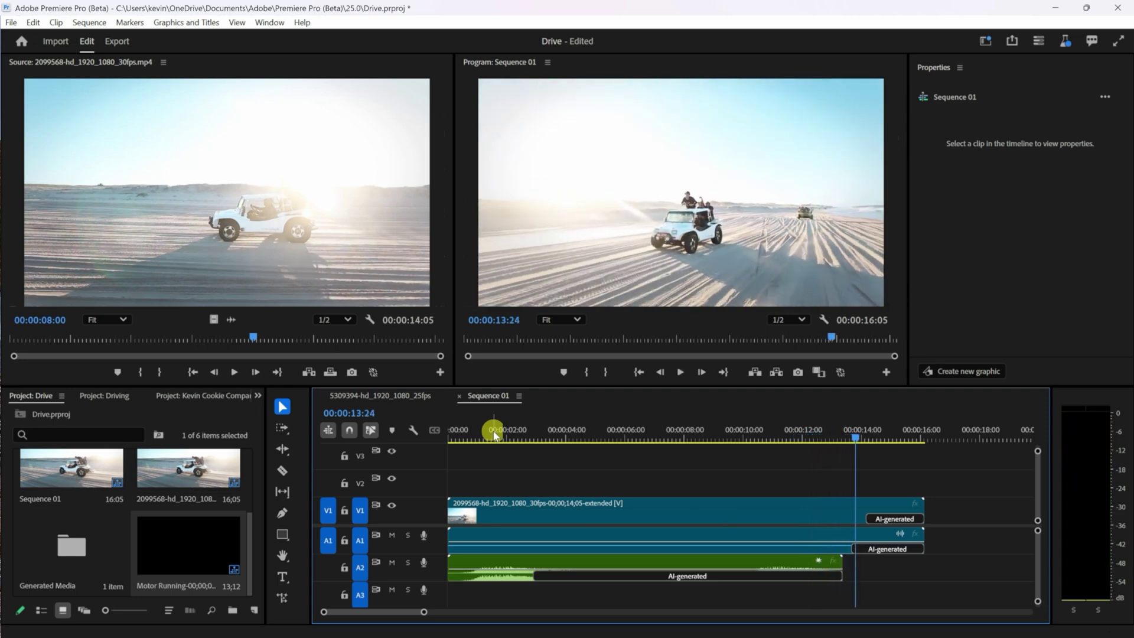